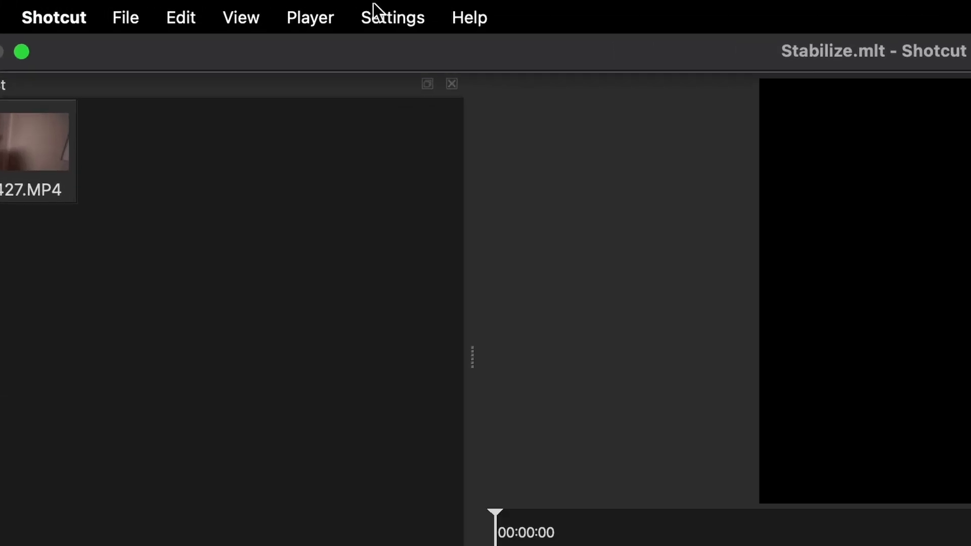
Try enabling GPU effects in the program settings, then decline it.
click(400, 3)
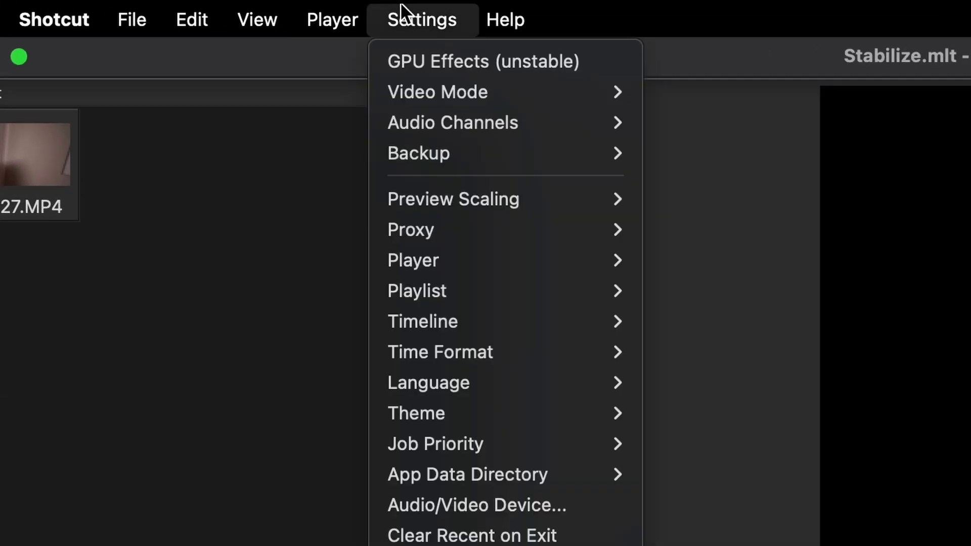
click(457, 64)
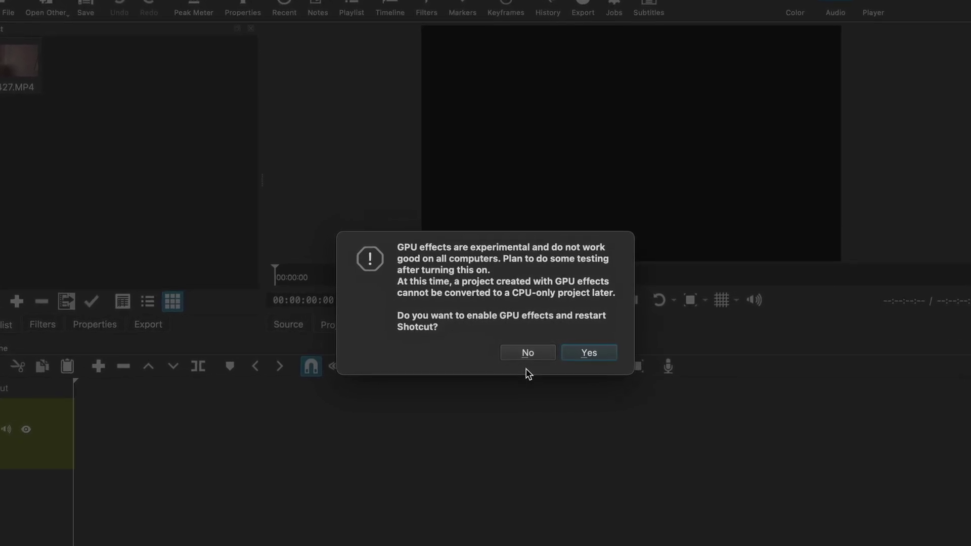
click(528, 353)
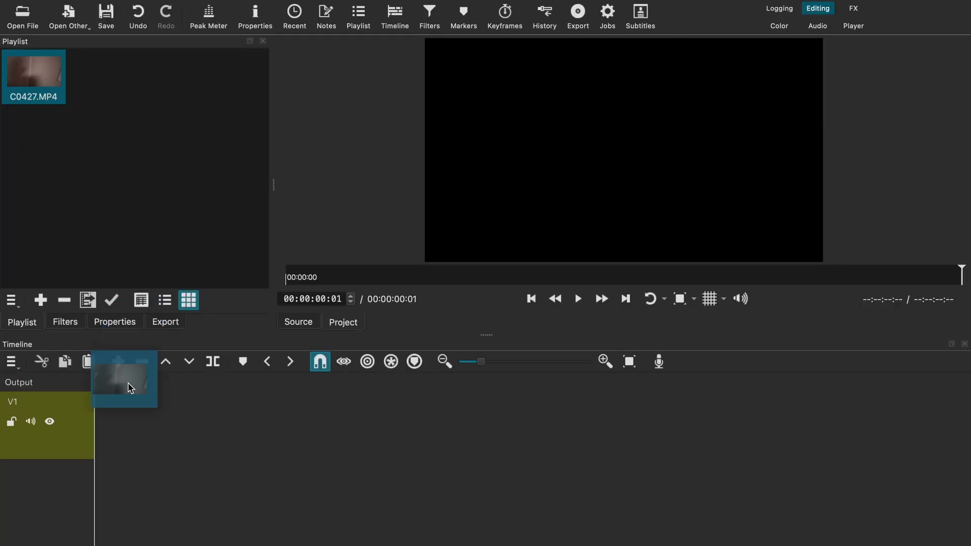
Place C0427.MP4 on the V1 track and preview the wanted kitchen shot.
drag(128, 386, 100, 427)
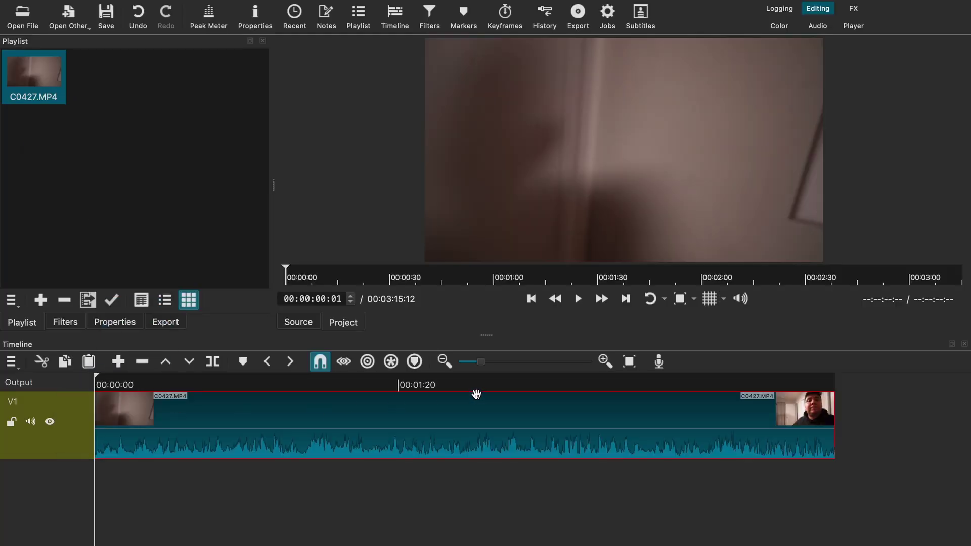
drag(648, 383, 595, 381)
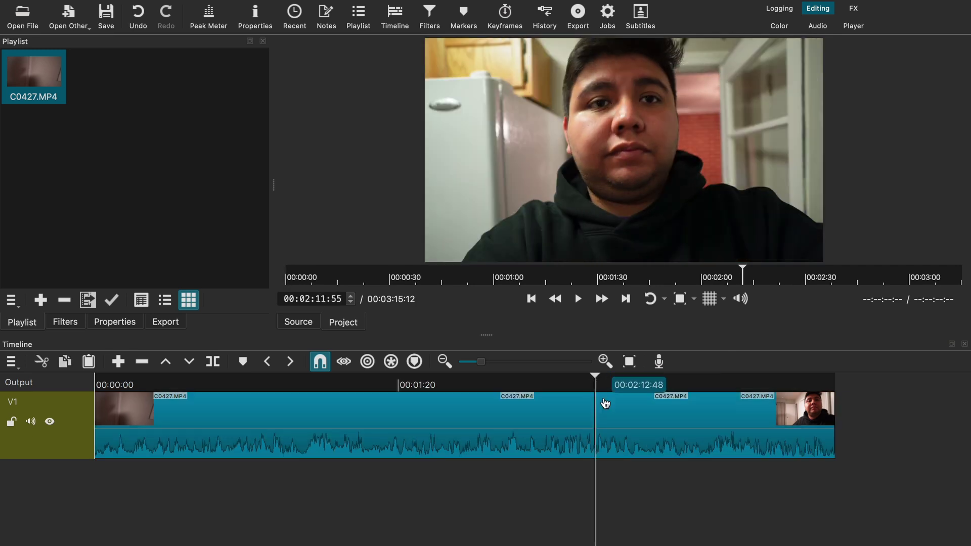
key(space)
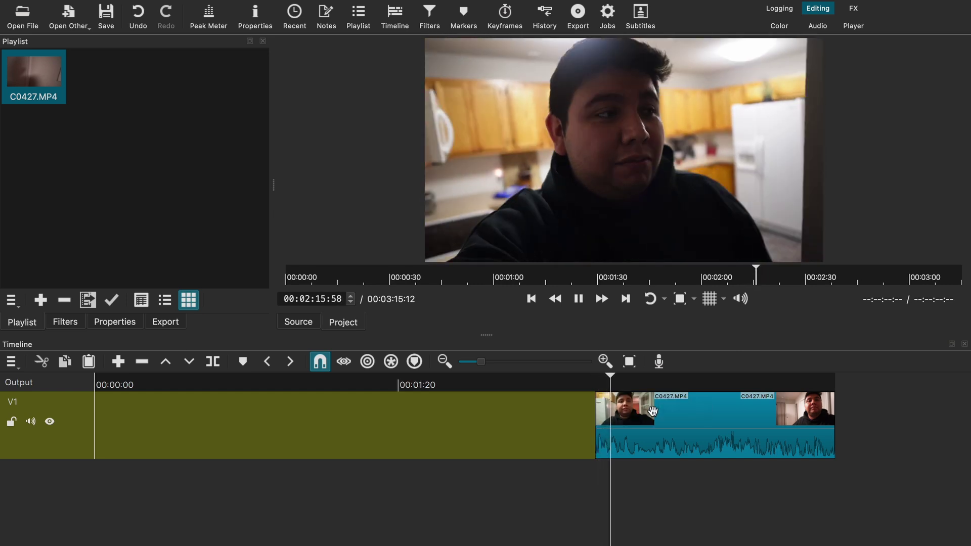
key(space)
Split the clip at the playhead and delete the unwanted part, leaving a 00:00:05:25 clip.
click(606, 362)
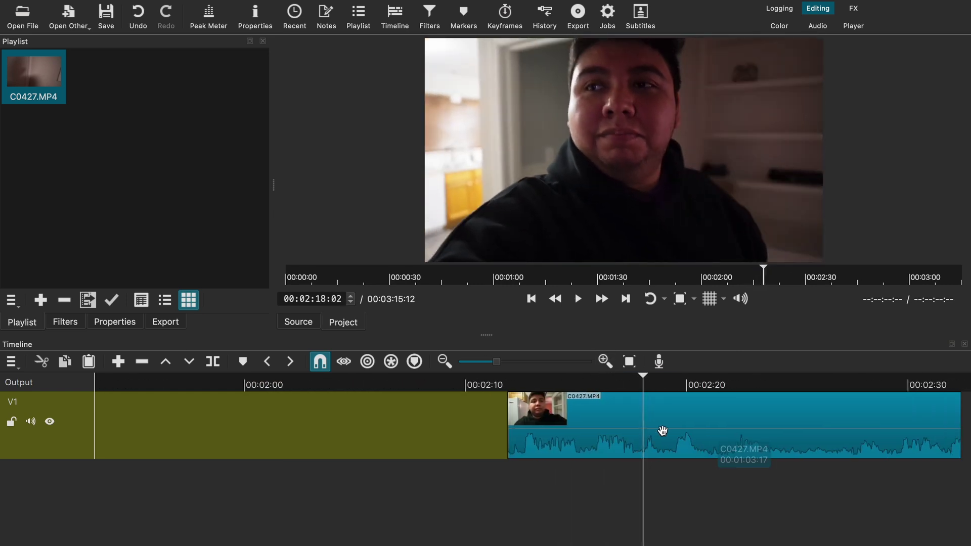
key(s)
click(677, 436)
key(Delete)
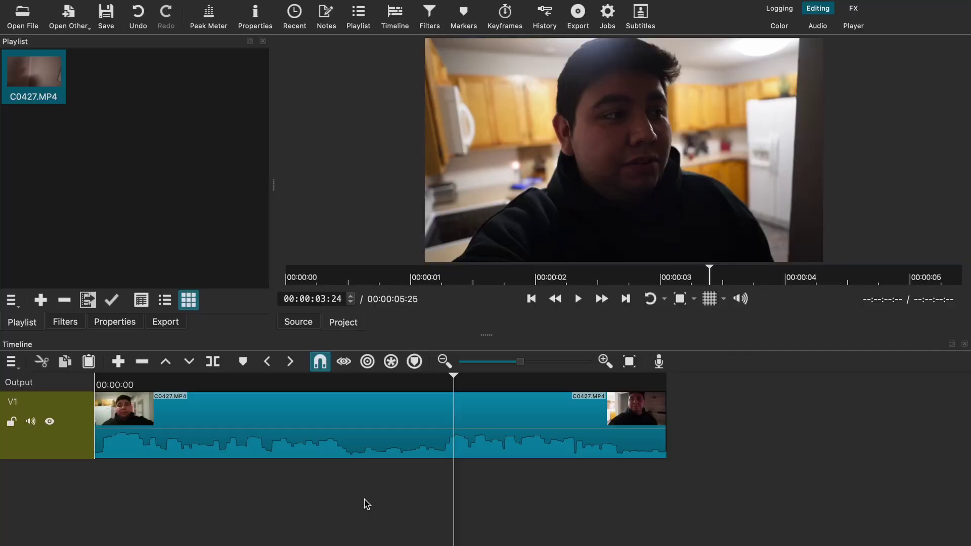
Add the Stabilize video filter to the C0427.MP4 clip, found by searching 'Stab'.
click(353, 427)
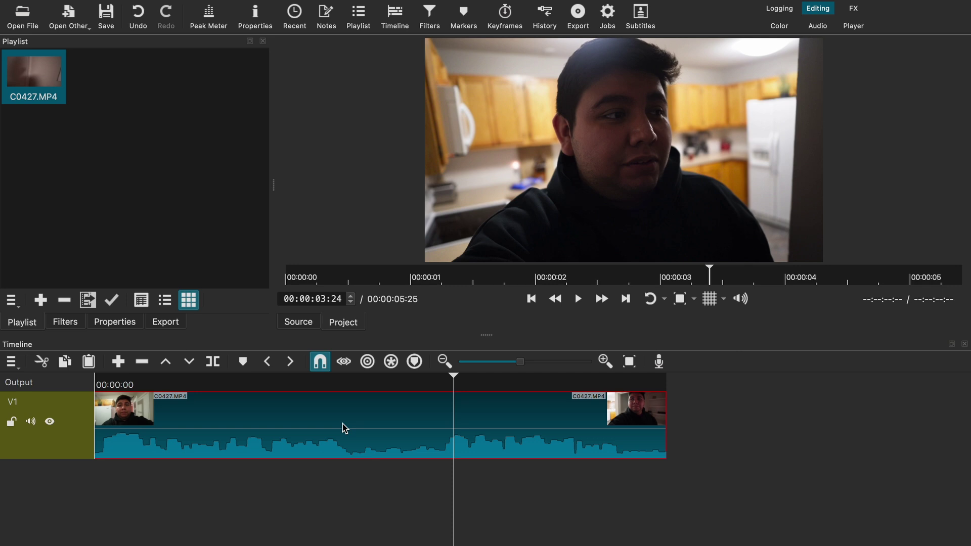
click(65, 322)
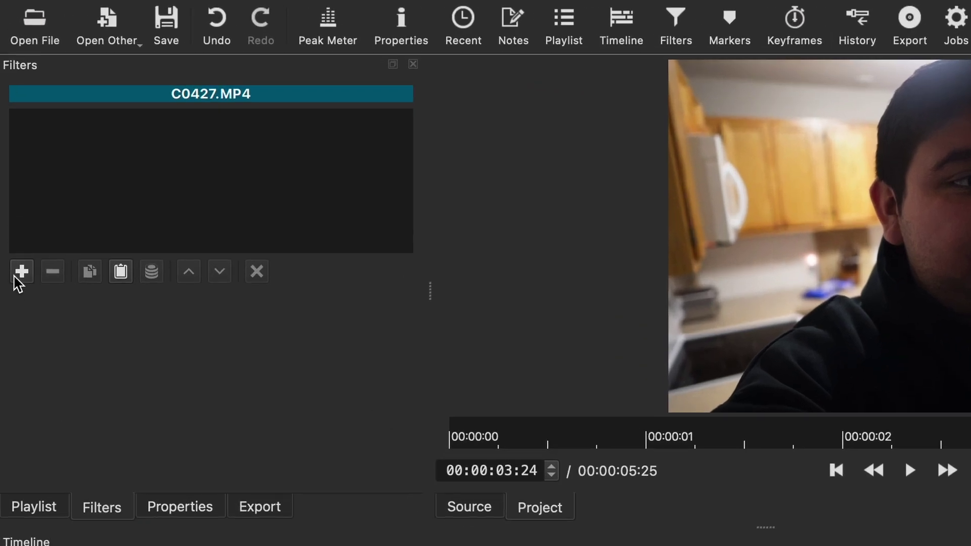
click(21, 272)
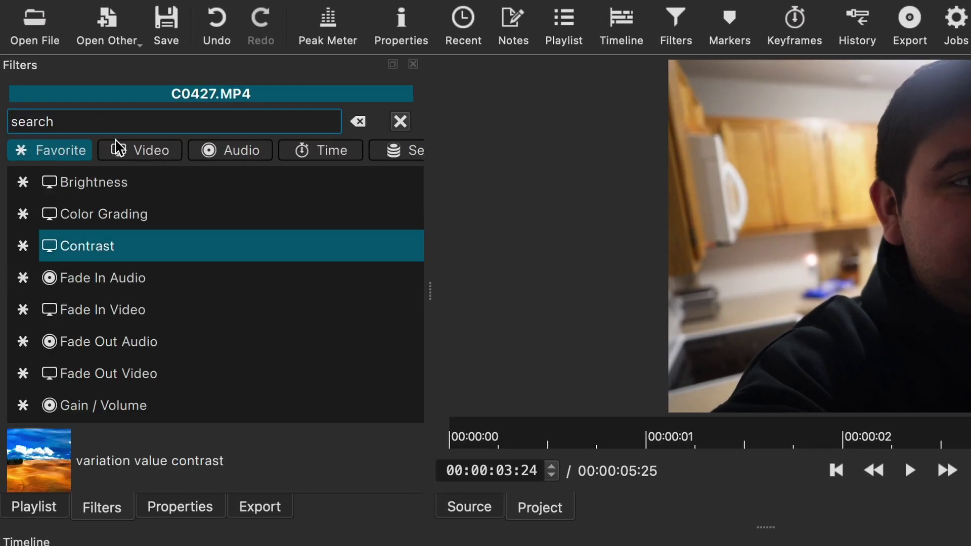
click(139, 159)
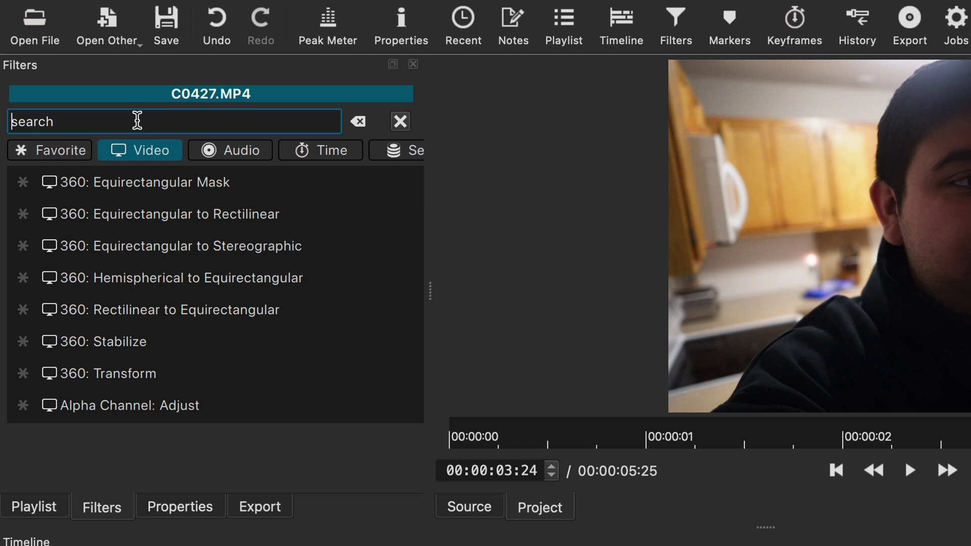
text(Stab)
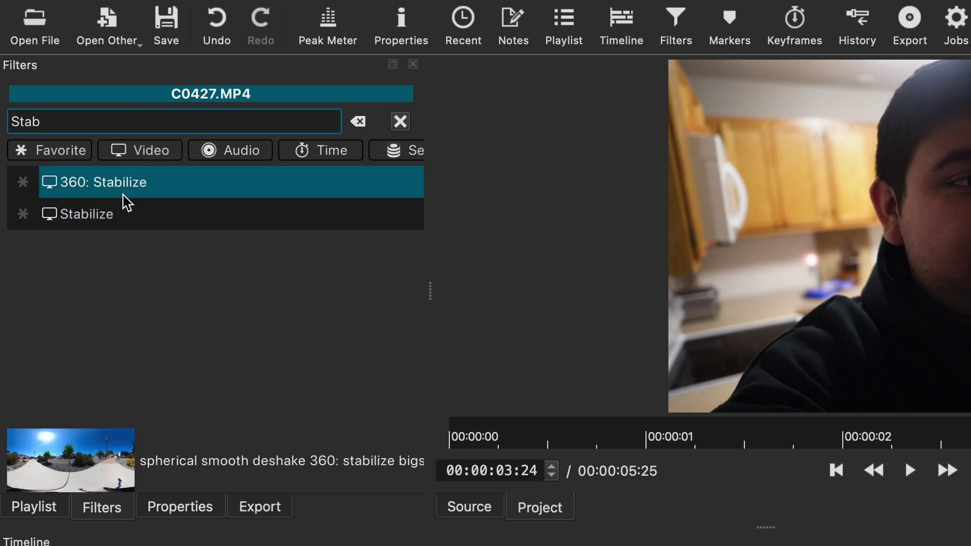
click(107, 225)
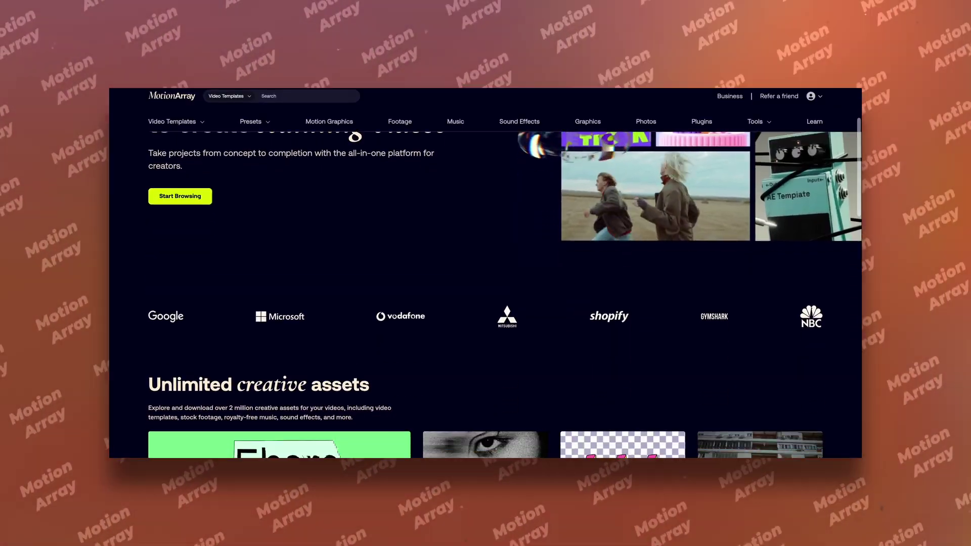
Browse the Motion Array pages and start signing up for a free trial account.
scroll(486, 273, down, 10)
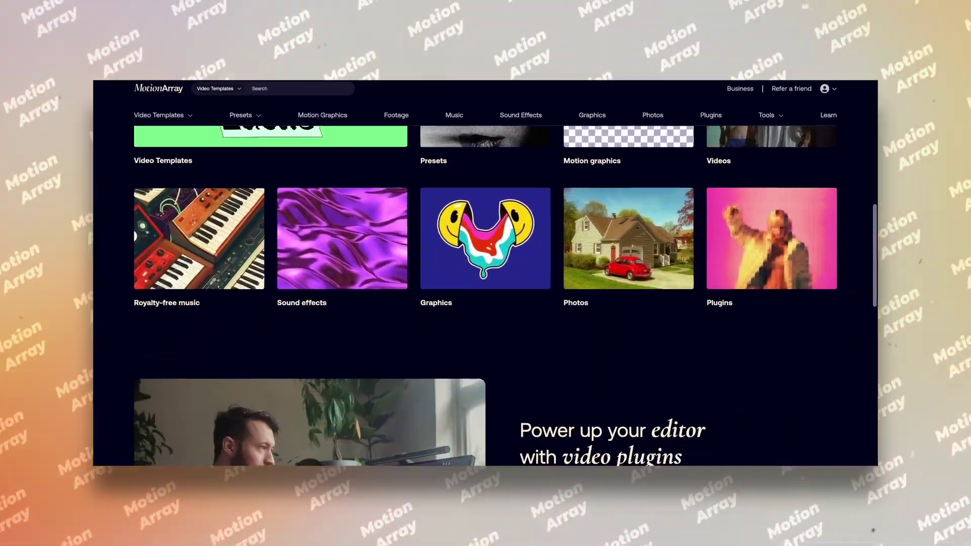
scroll(486, 274, down, 10)
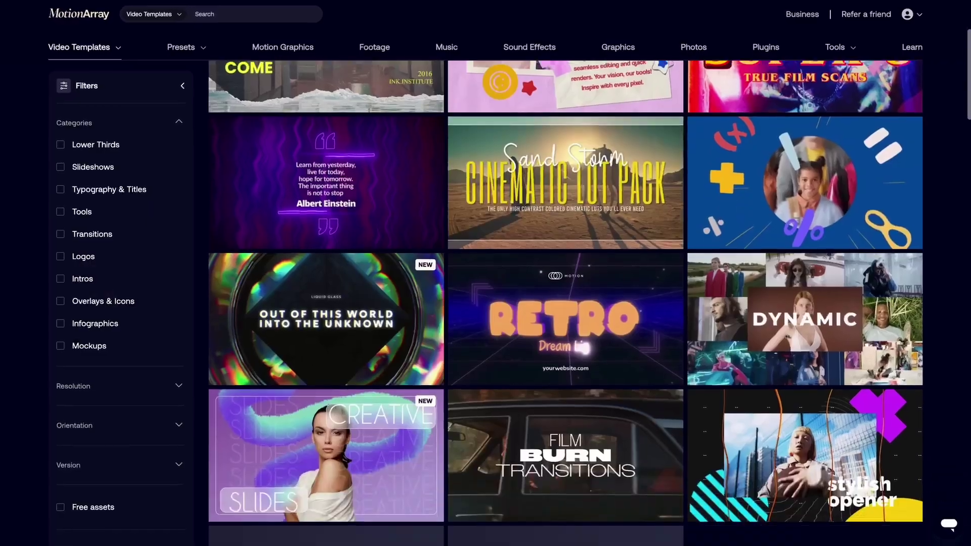
scroll(566, 290, down, 6)
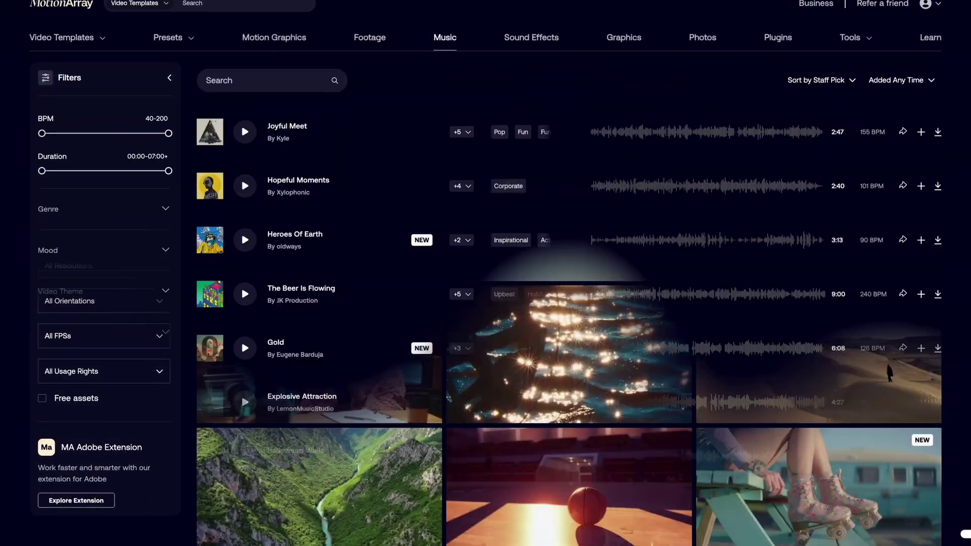
scroll(506, 303, down, 7)
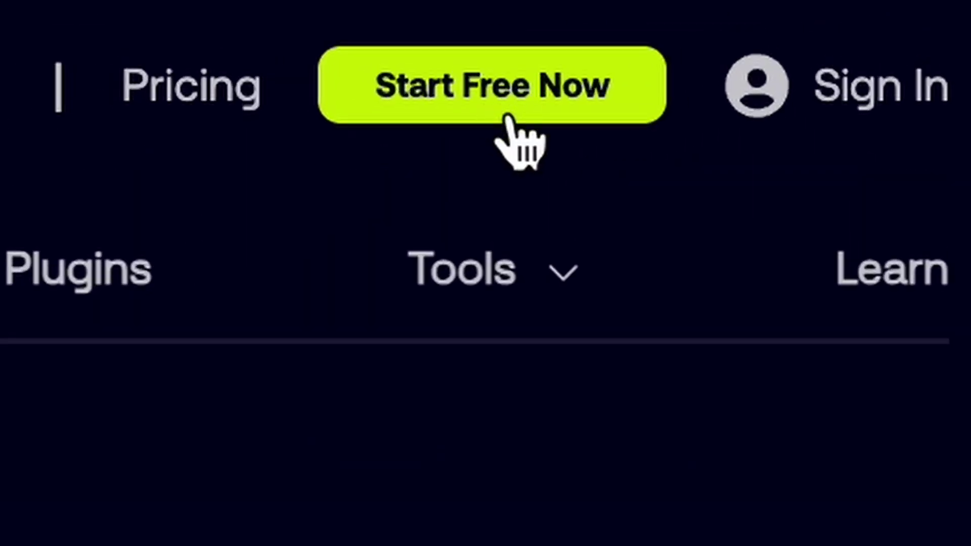
click(497, 118)
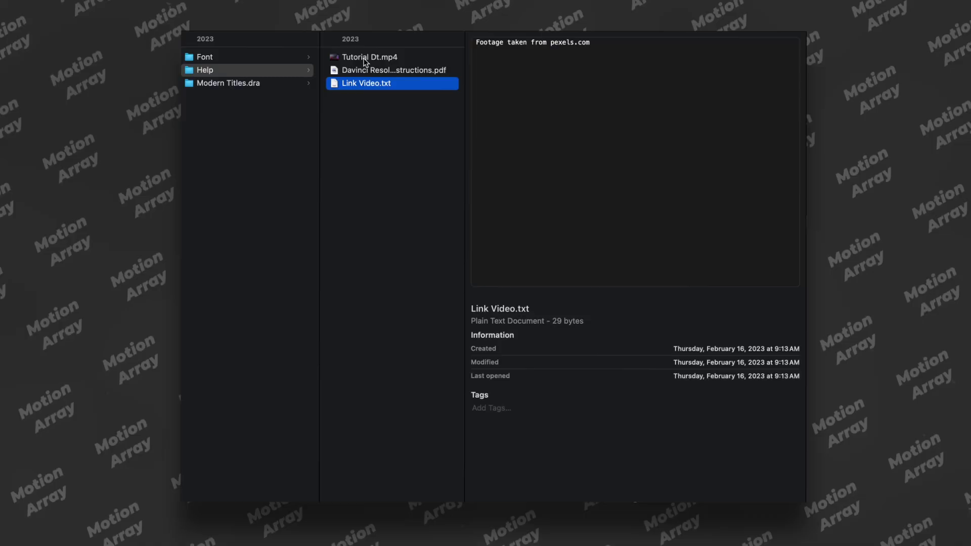
click(362, 60)
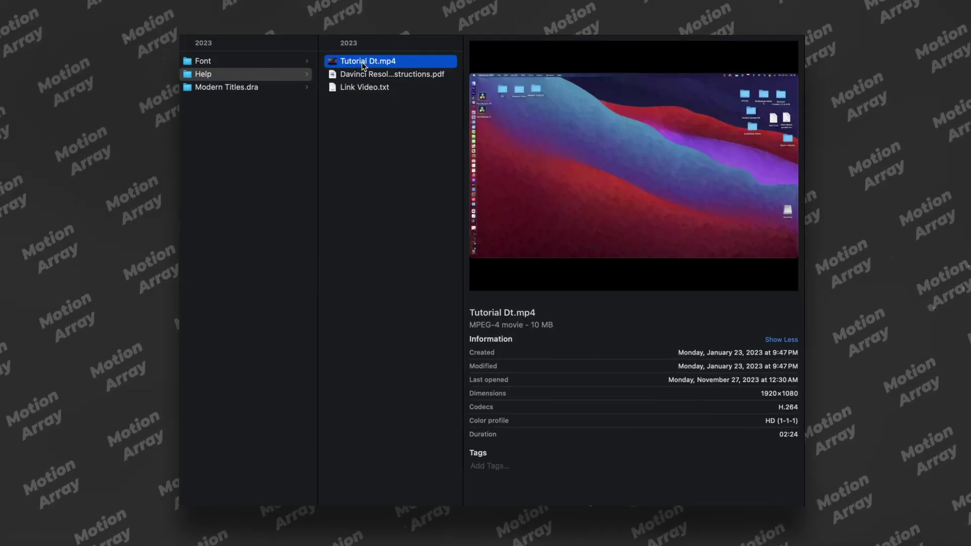
click(360, 73)
click(363, 86)
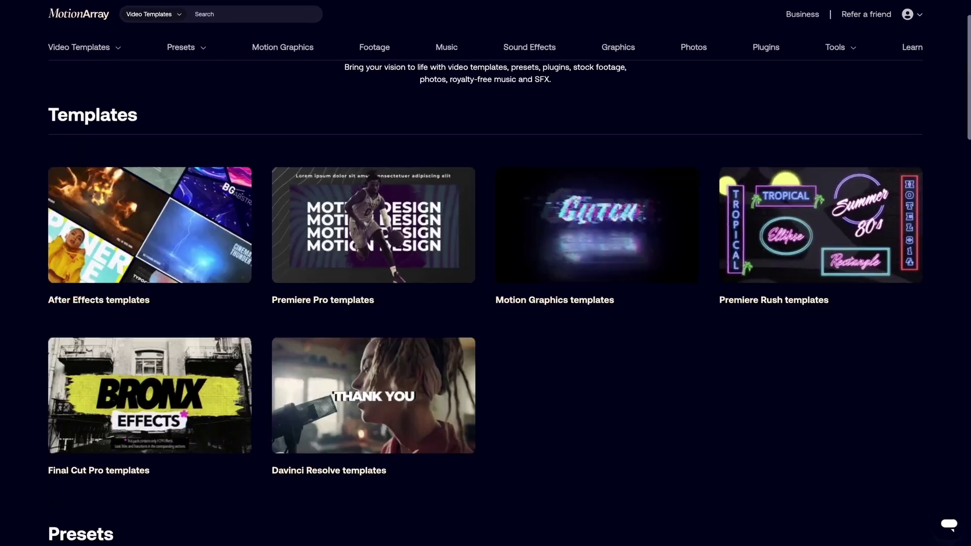
scroll(485, 304, down, 10)
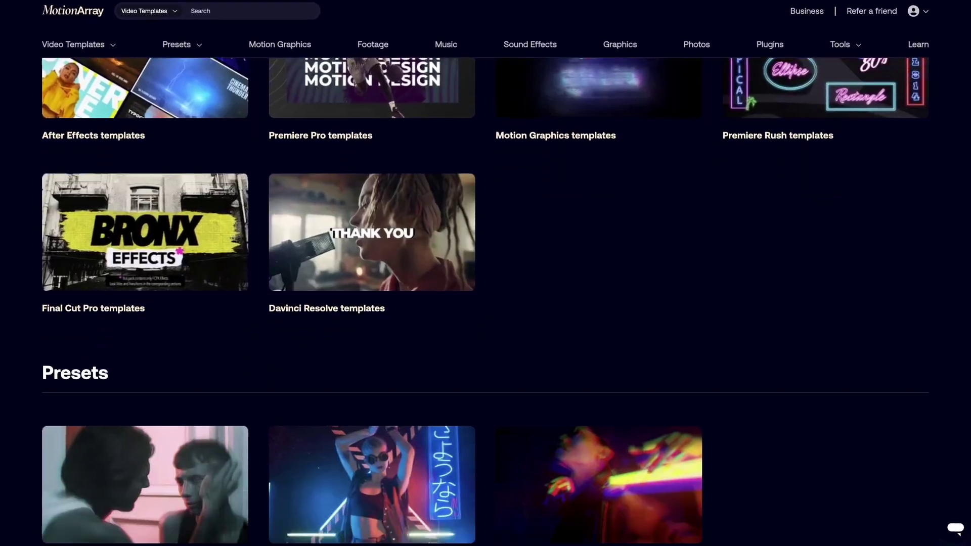
scroll(486, 304, down, 4)
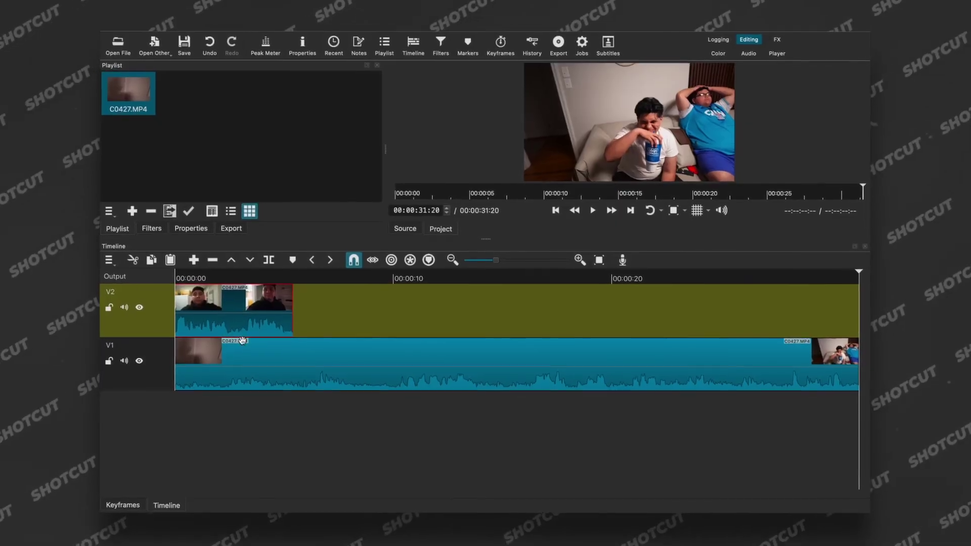
Select the long C0427.MP4 clip on the V1 track and export it to a file.
click(245, 364)
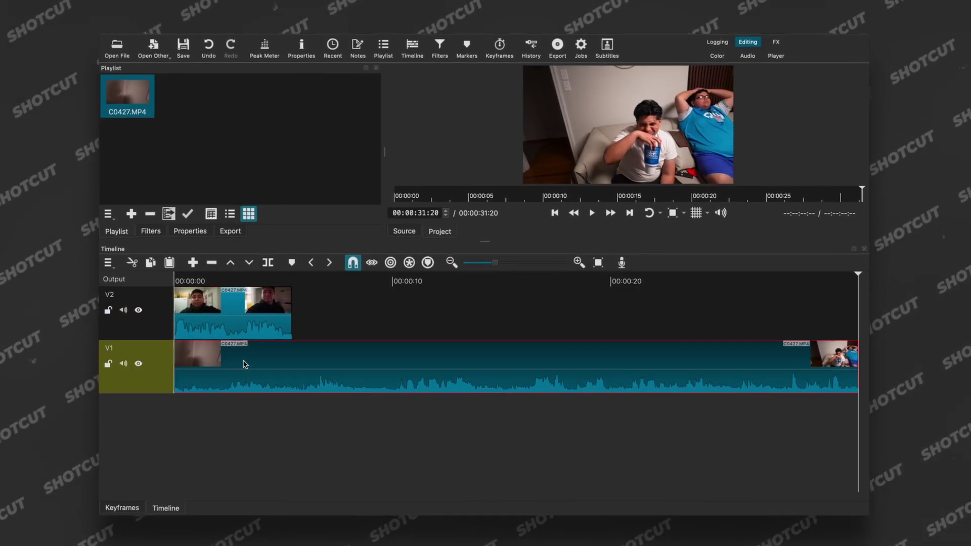
click(238, 321)
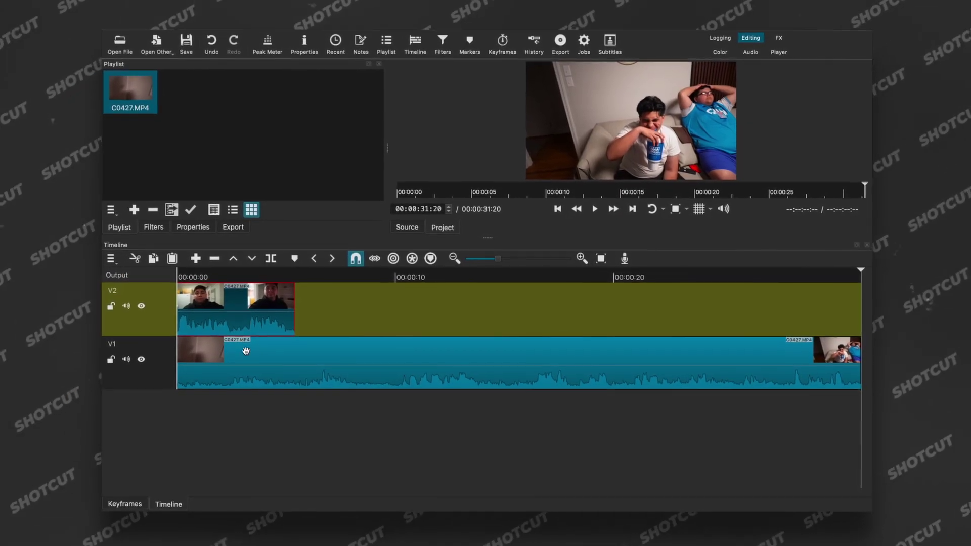
click(239, 363)
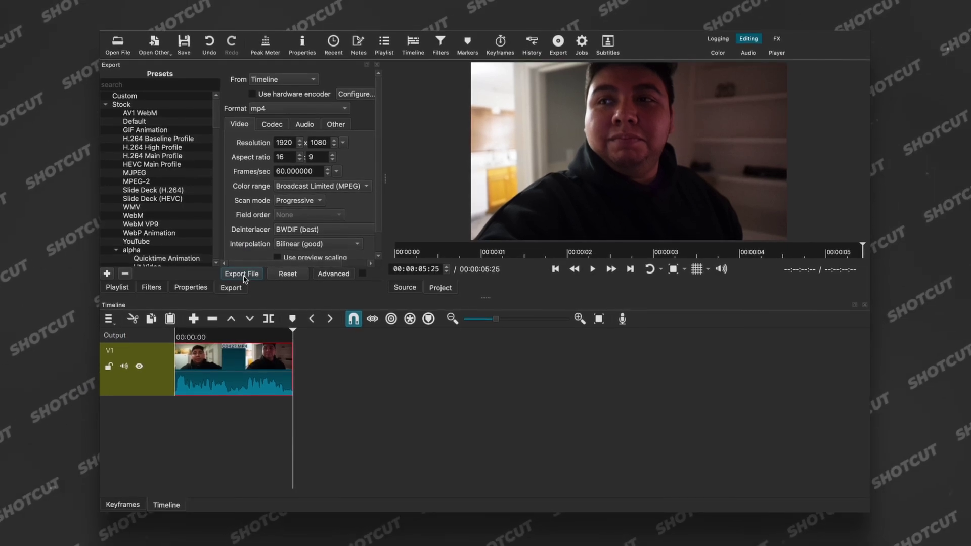
click(242, 275)
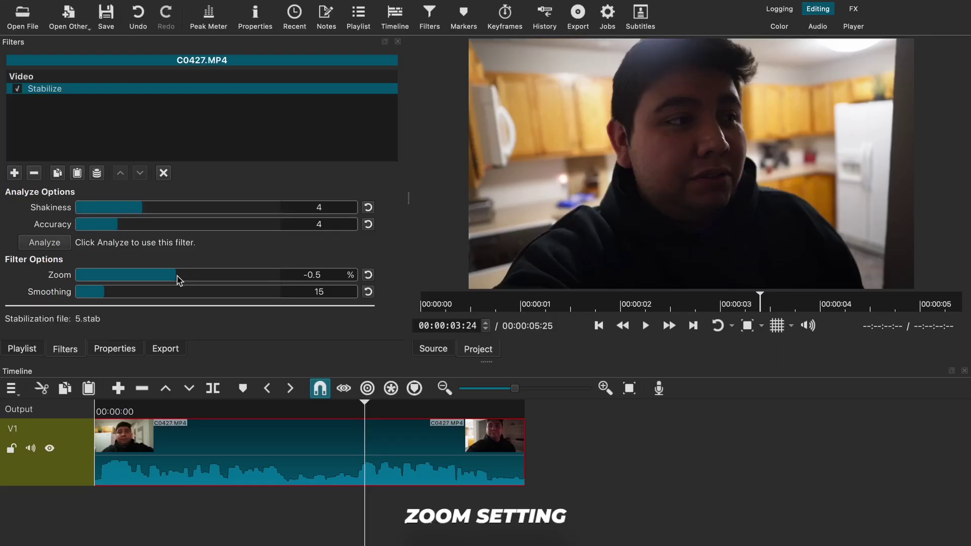
Raise the Stabilize Zoom to 8.3%, then Smoothing to 67 and up to 100.
drag(178, 278, 152, 277)
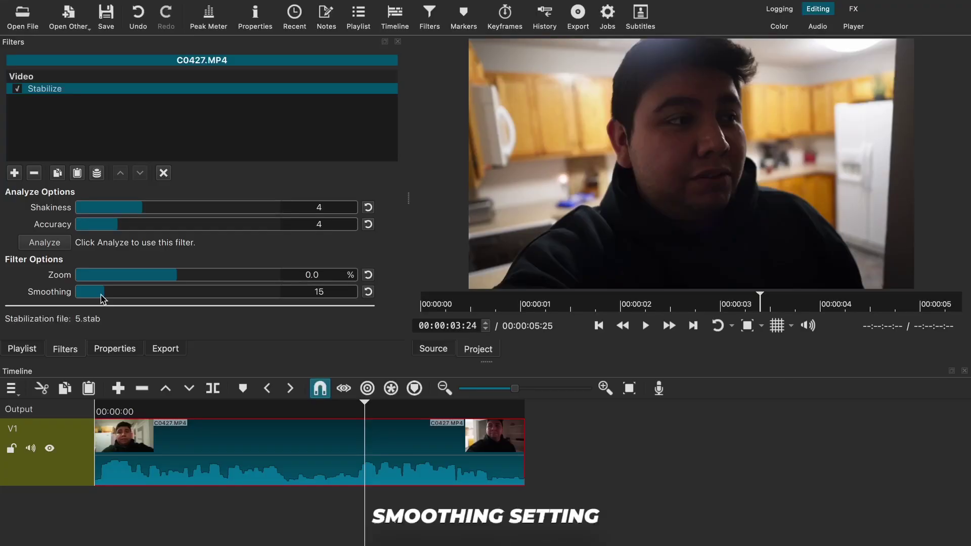
mouse_move(102, 296)
mouse_down()
mouse_move(217, 303)
mouse_move(85, 298)
mouse_up()
drag(198, 294, 242, 298)
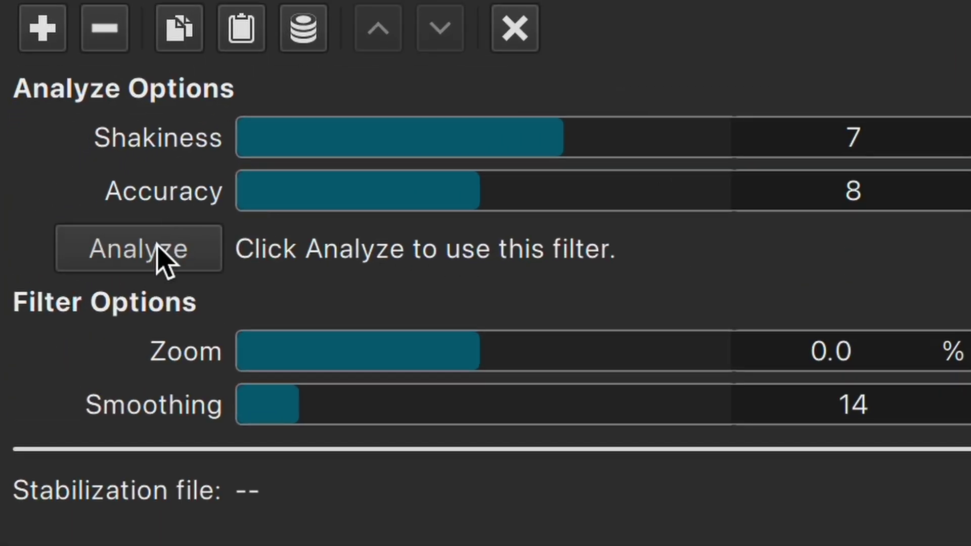
Analyze C0427.MP4 with Shakiness 7, Accuracy 8, Smoothing 14 to create 5.stab.
click(158, 246)
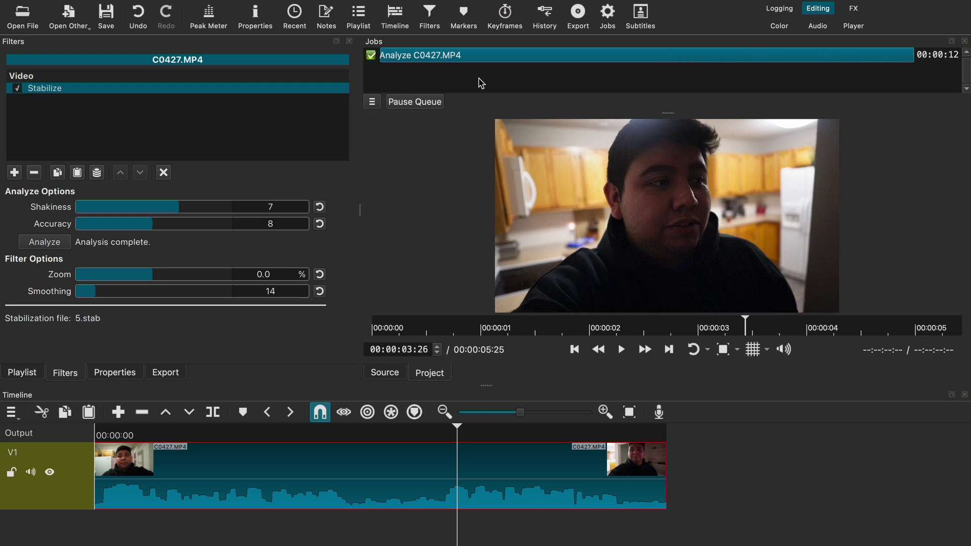
Play C0427.MP4 from its first frame, toggling Stabilize off, on and off to compare.
drag(380, 327, 330, 329)
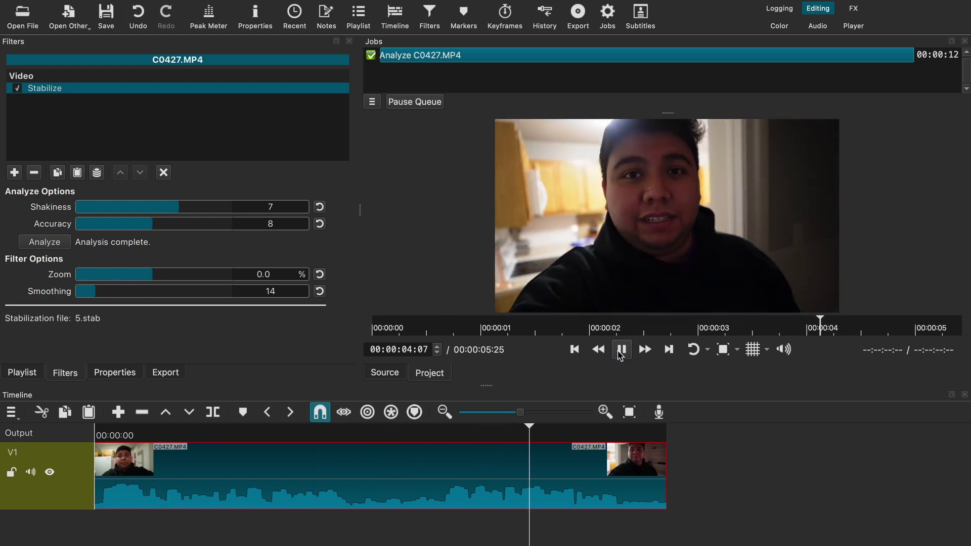
click(621, 353)
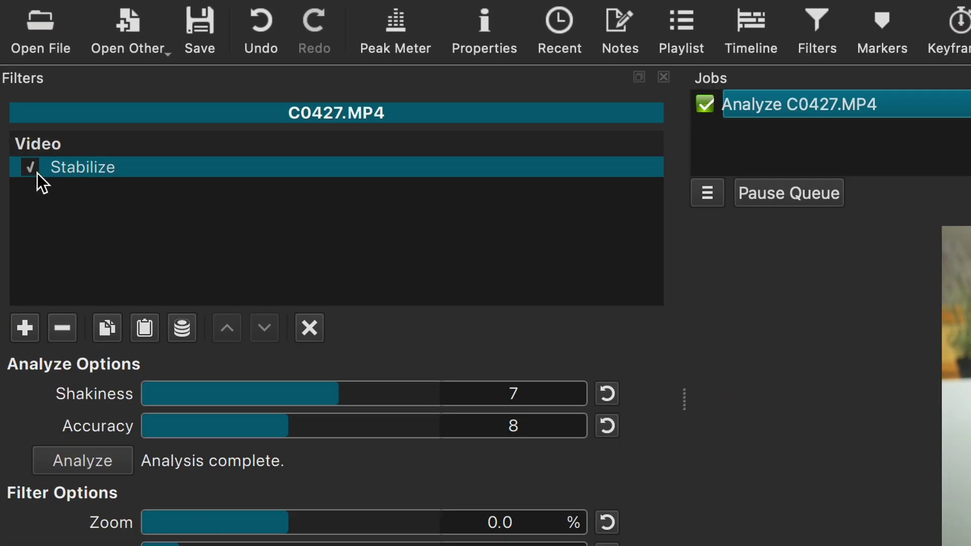
click(31, 169)
click(32, 169)
click(31, 169)
click(789, 444)
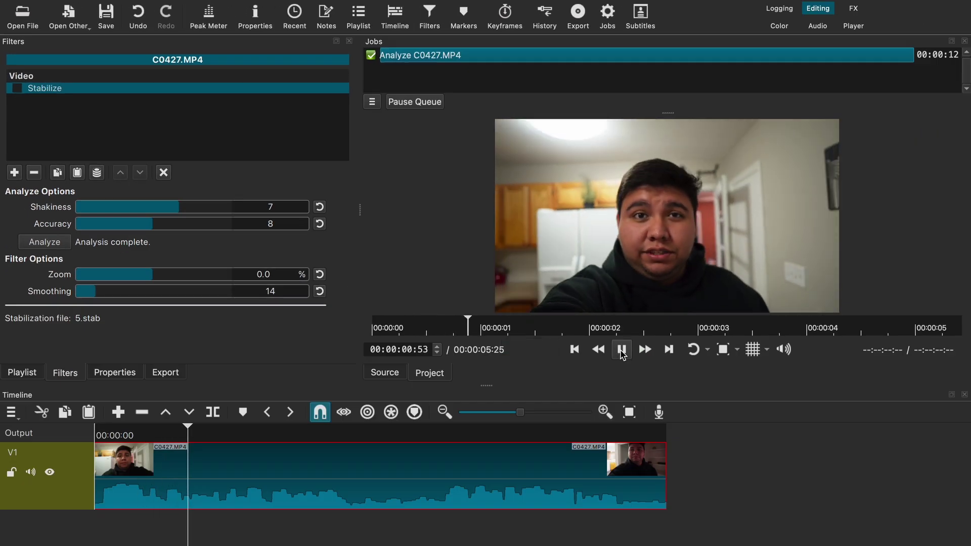